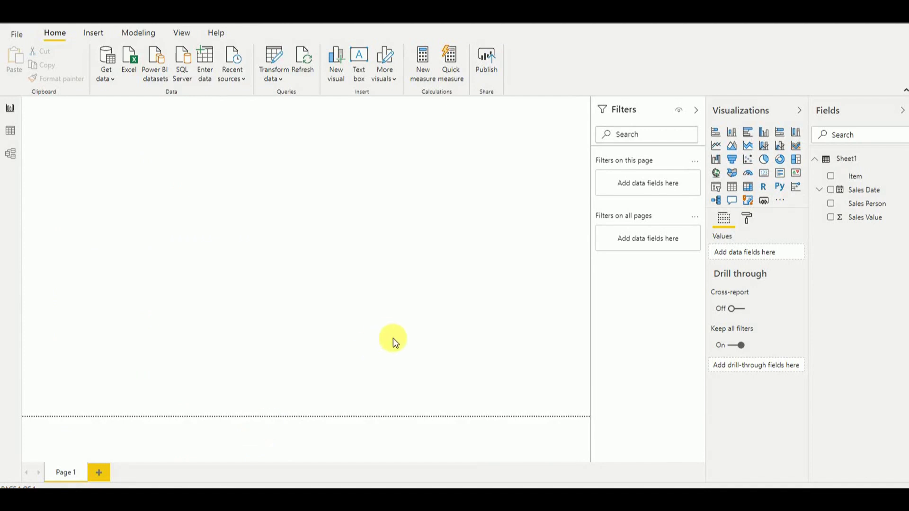
Add a centred table visual with Sales Person, Sales Value and Item columns
click(733, 188)
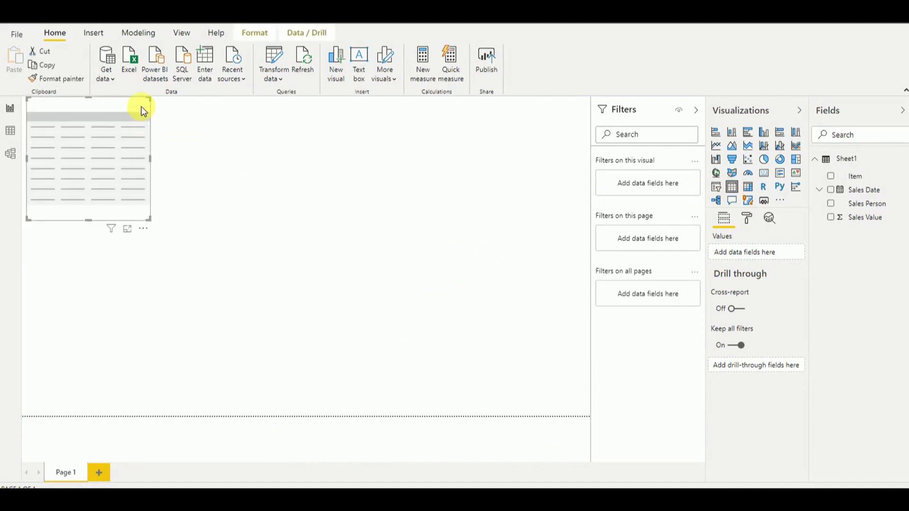
drag(141, 106, 277, 172)
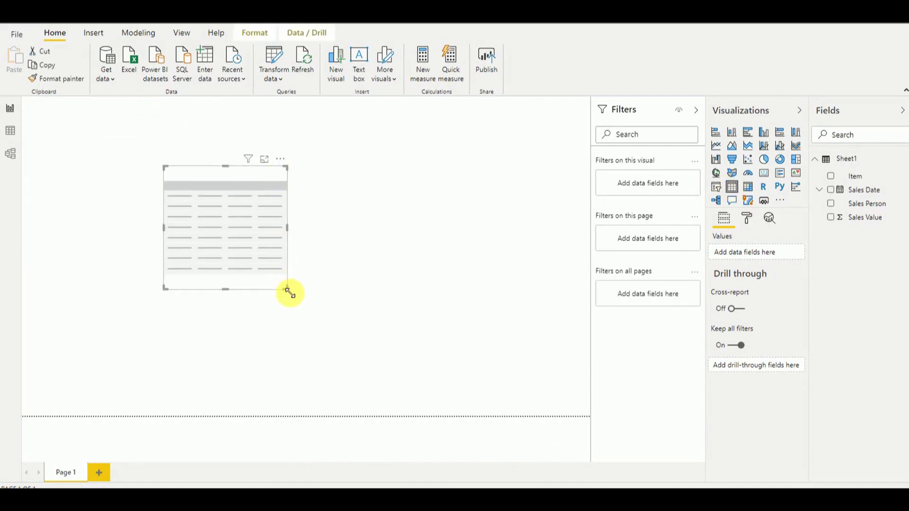
drag(291, 291, 435, 358)
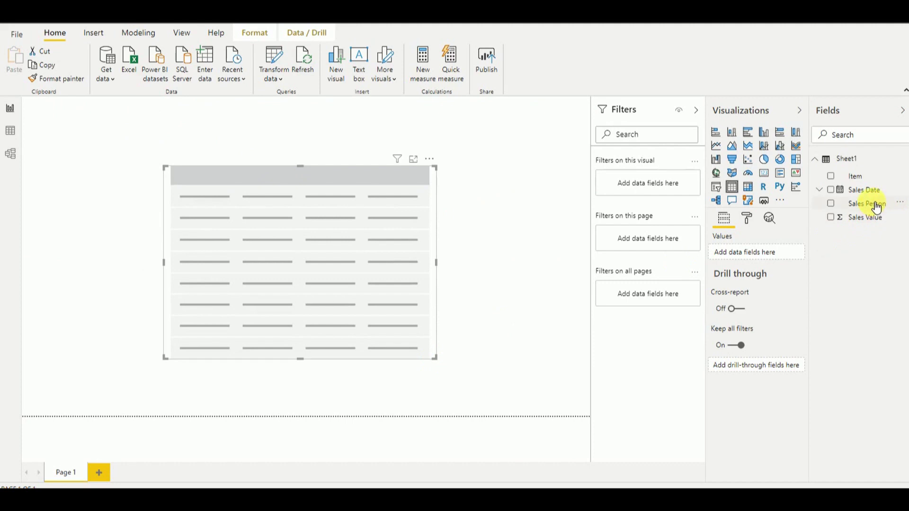
drag(873, 203, 299, 240)
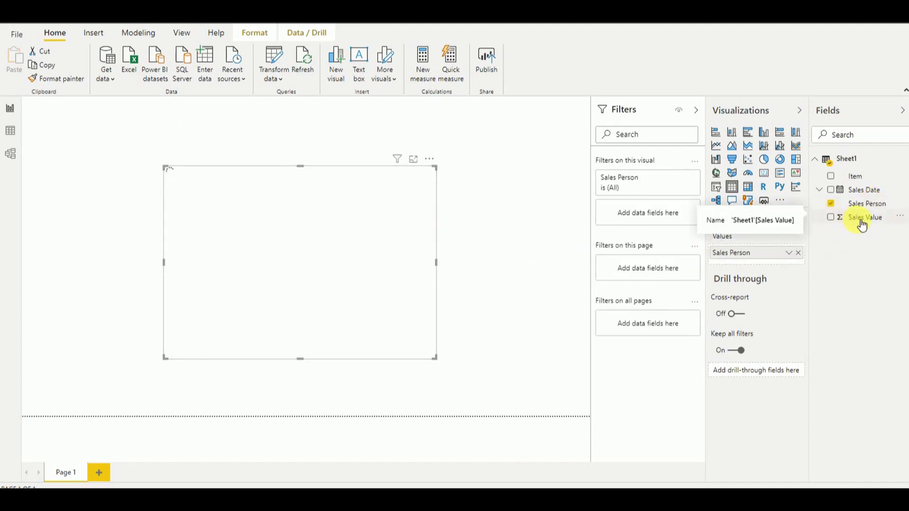
drag(855, 218, 338, 239)
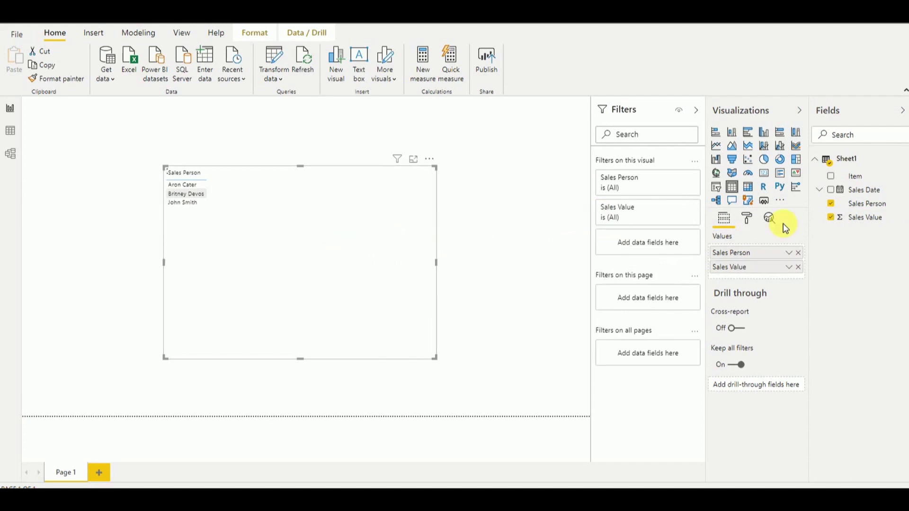
drag(858, 177, 309, 219)
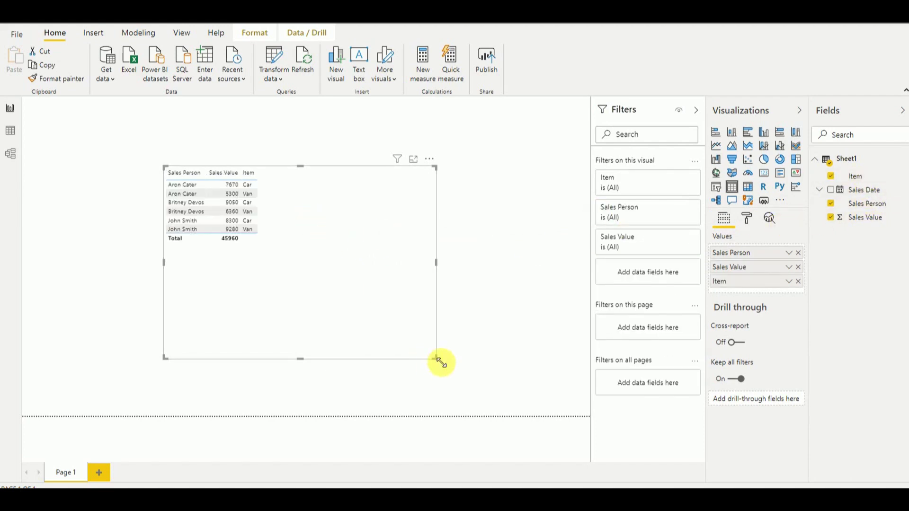
drag(440, 363, 400, 273)
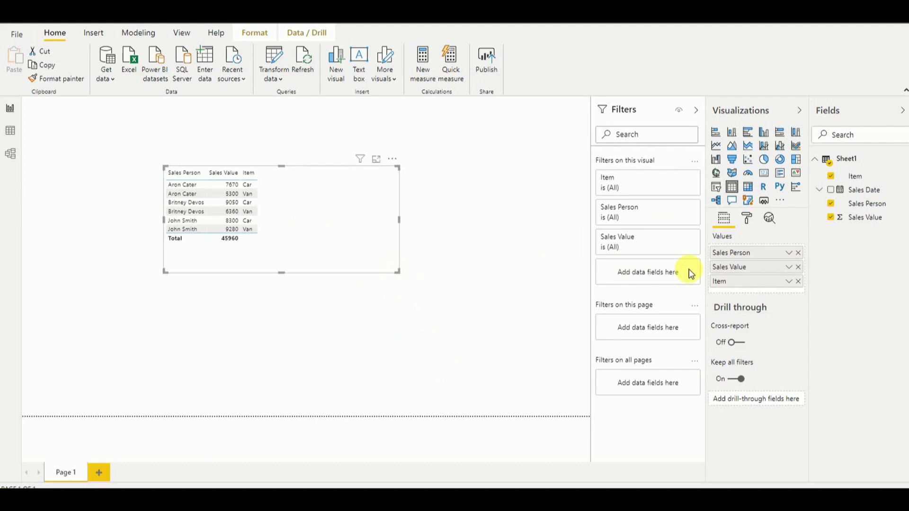
Set the table's Values text size to 22 pt and enlarge the visual so all rows show
click(747, 219)
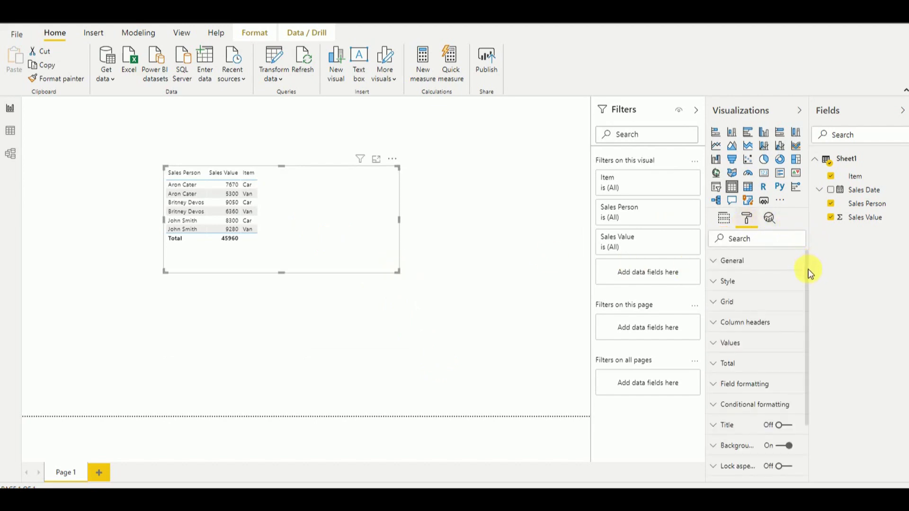
drag(808, 269, 806, 345)
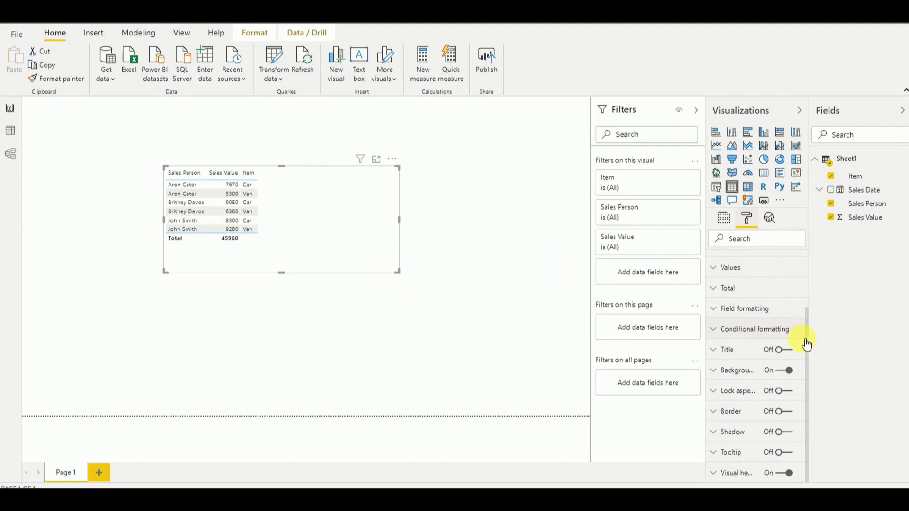
click(749, 268)
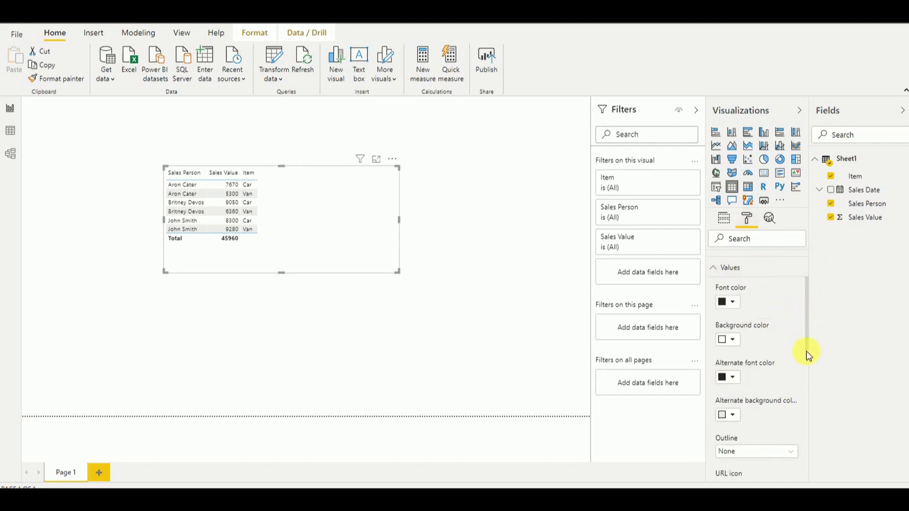
drag(806, 351, 808, 393)
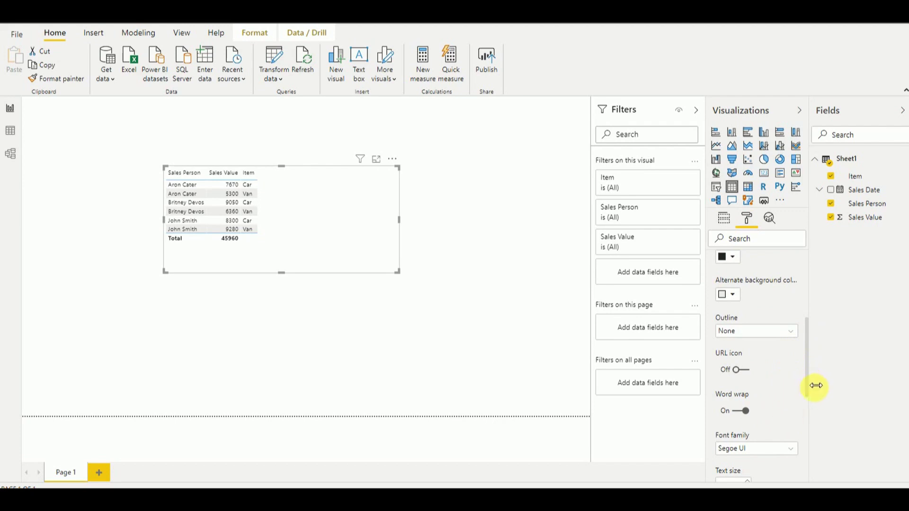
drag(809, 391, 810, 420)
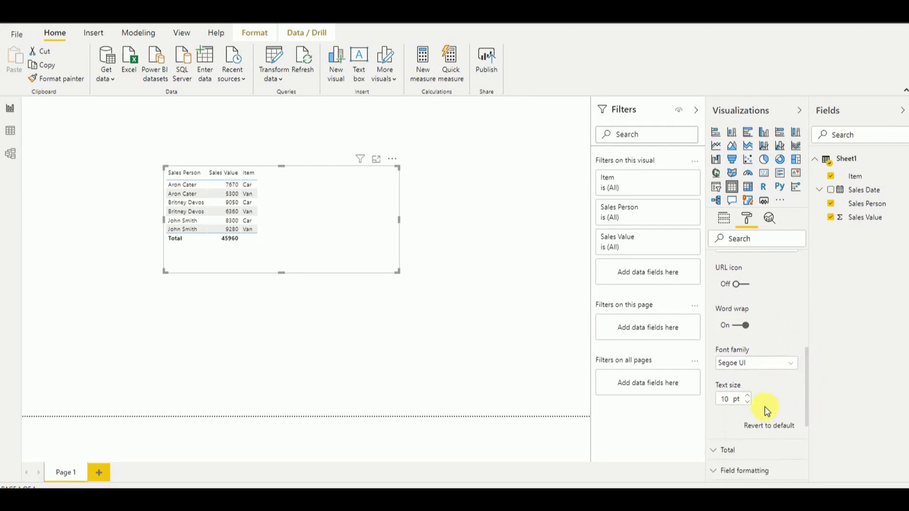
click(748, 396)
click(747, 396)
click(747, 395)
click(448, 272)
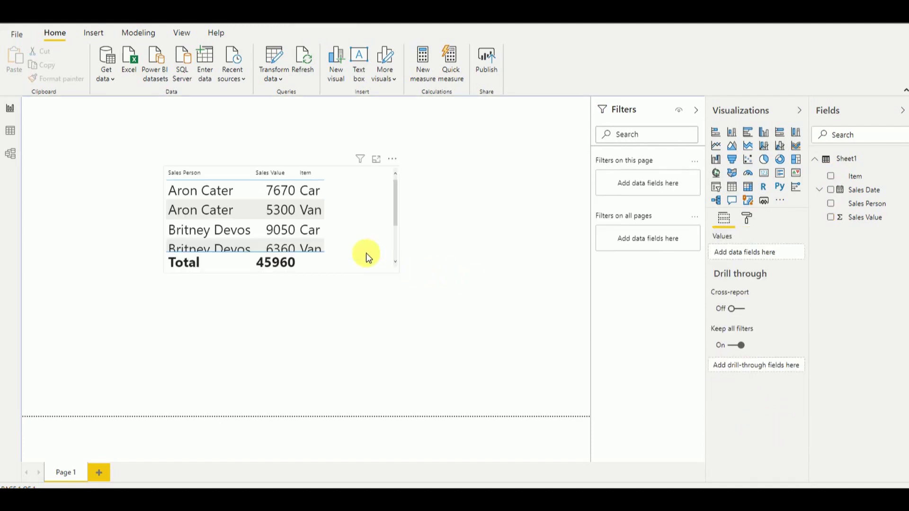
click(396, 266)
drag(402, 274, 476, 345)
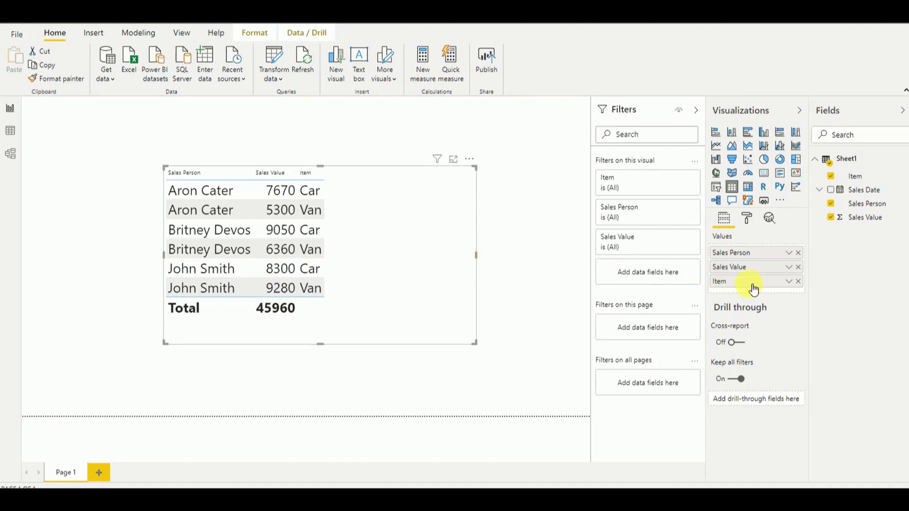
Apply rule-based Icons conditional formatting on Sum of Sales Value with default rules, then shrink the table
click(789, 268)
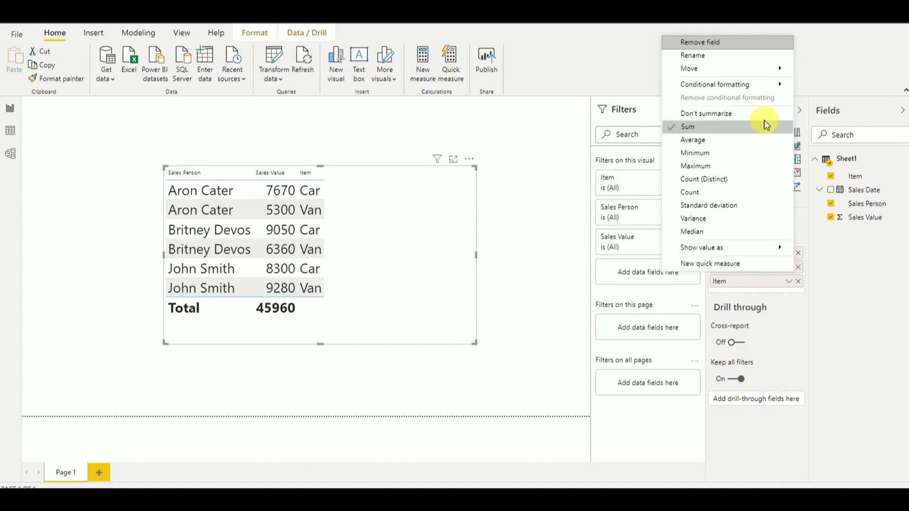
mouse_move(765, 84)
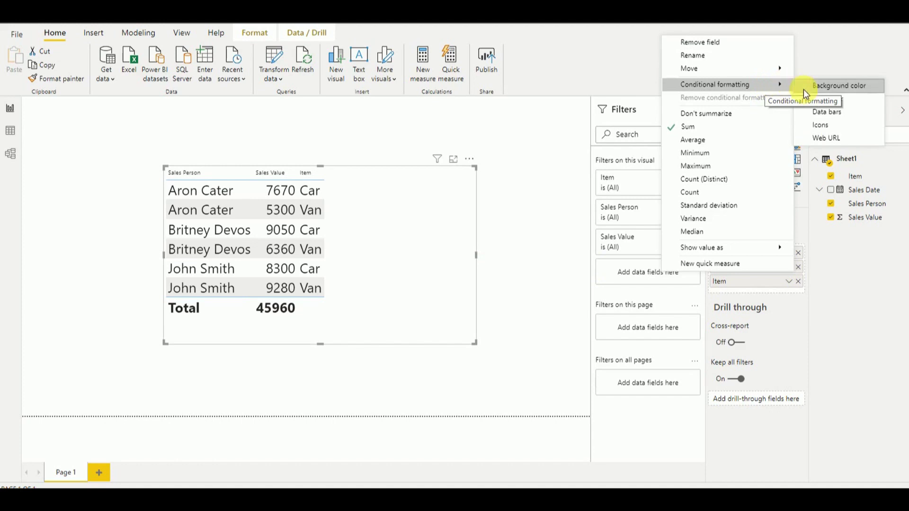
click(825, 122)
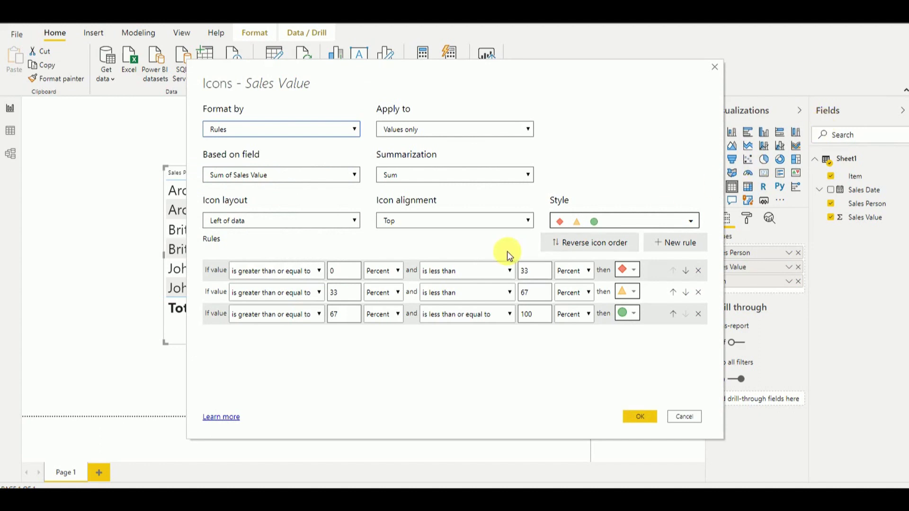
click(275, 132)
click(275, 131)
click(312, 177)
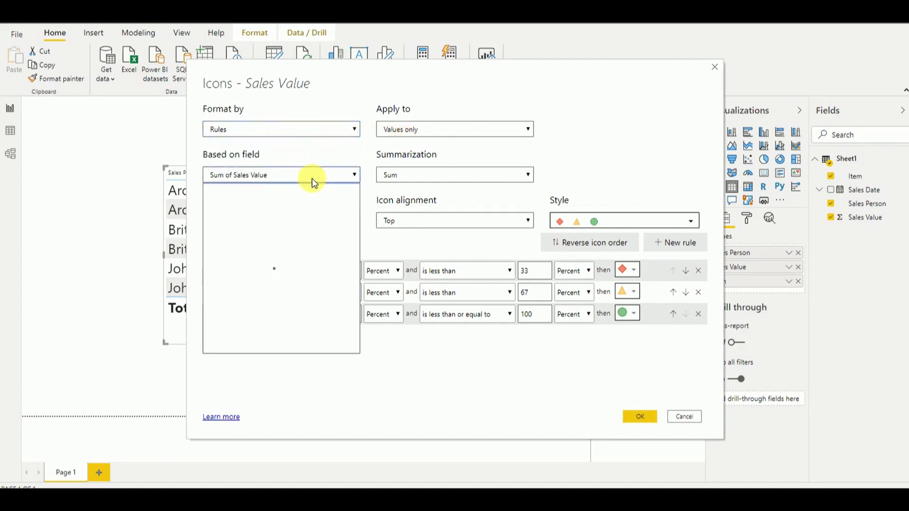
click(314, 179)
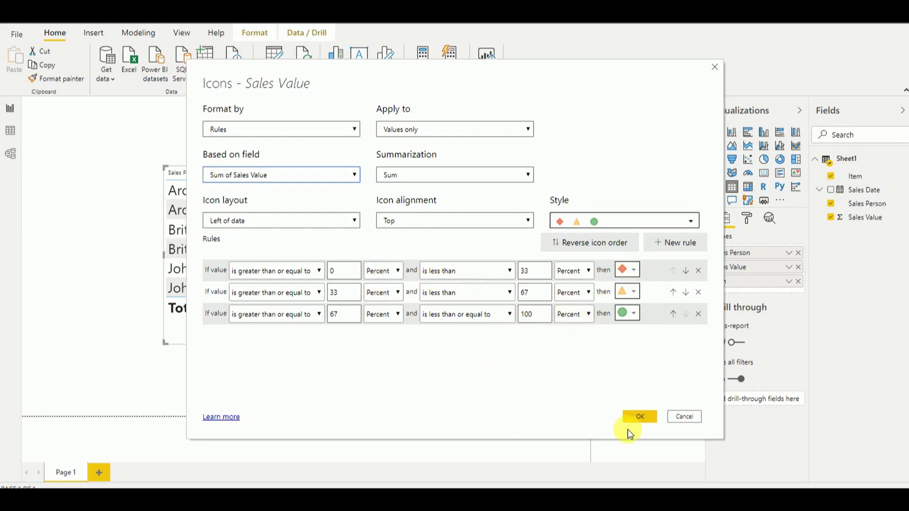
click(640, 418)
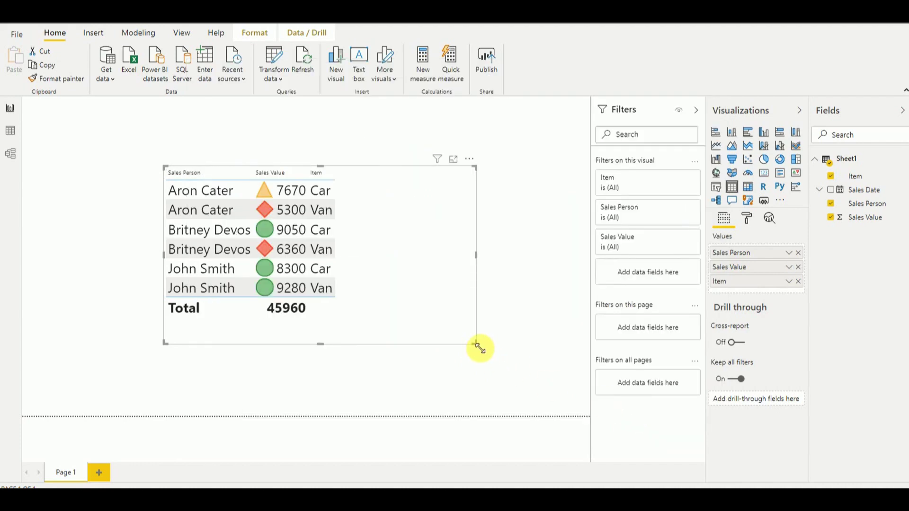
drag(475, 343, 390, 334)
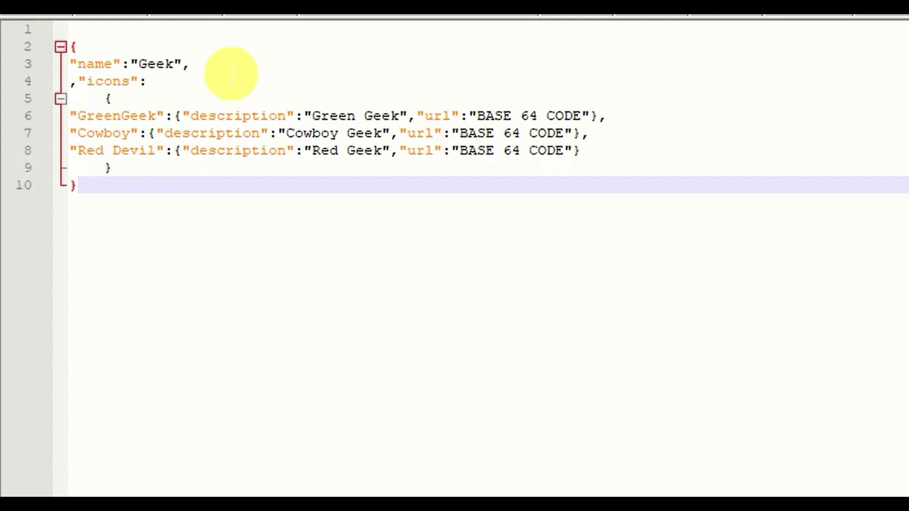
Highlight the theme name Geek, the icons key, GreenGeek, description, url and BASE 64 CODE placeholder
double_click(106, 64)
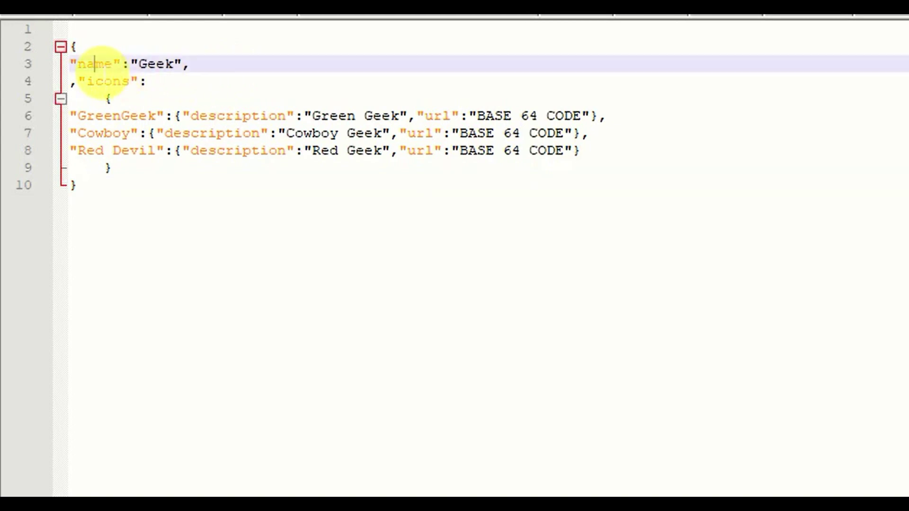
double_click(155, 65)
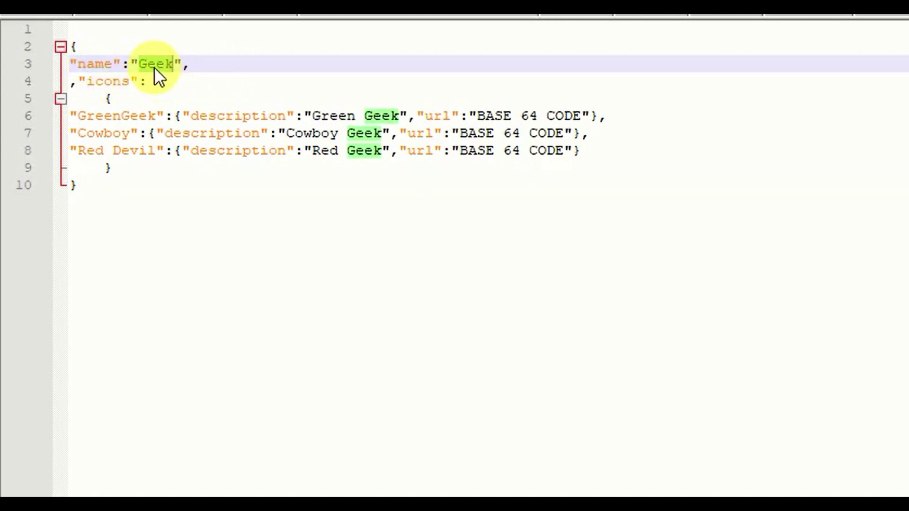
double_click(123, 85)
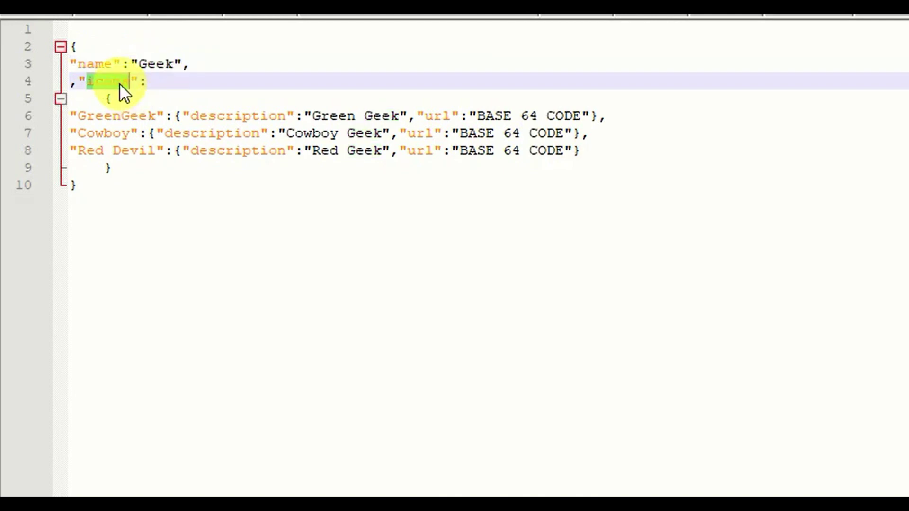
click(123, 99)
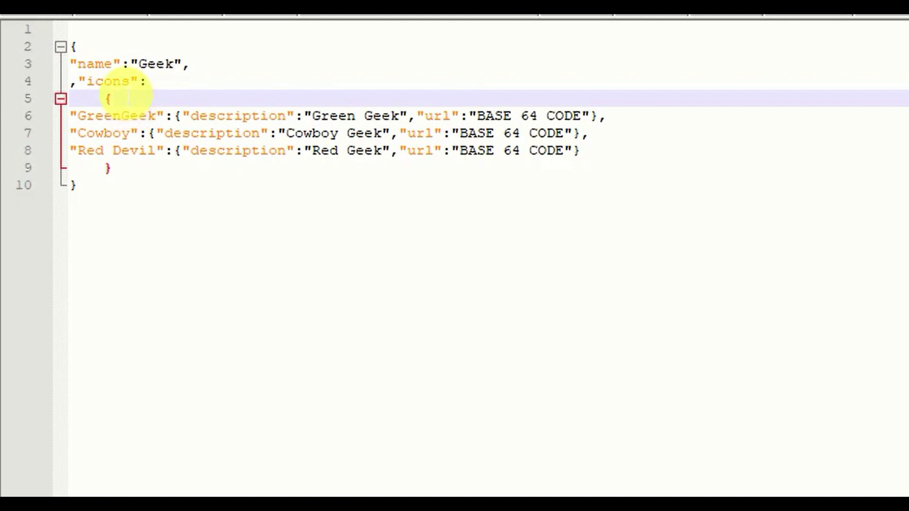
double_click(118, 83)
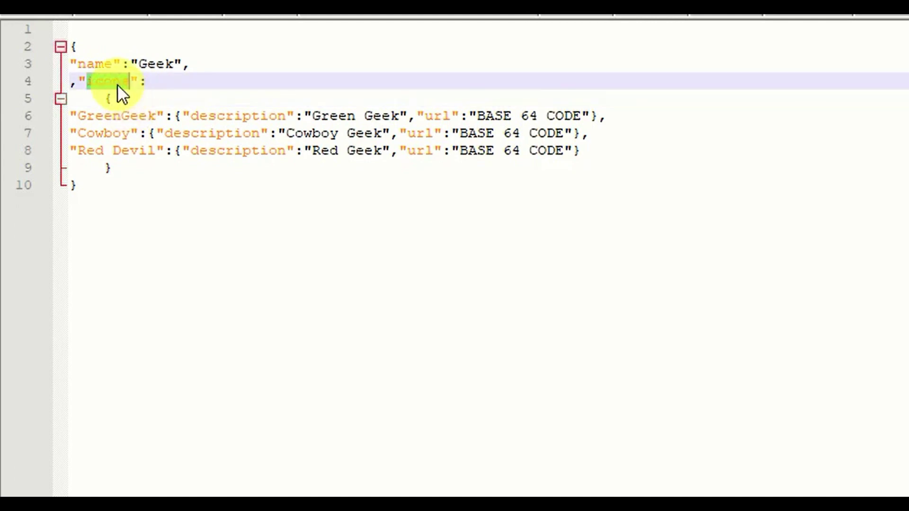
double_click(127, 115)
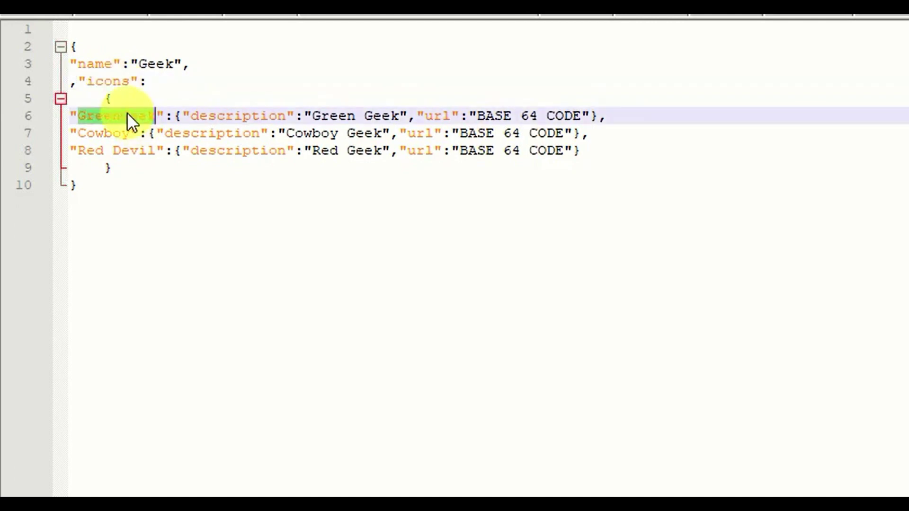
double_click(242, 116)
click(338, 116)
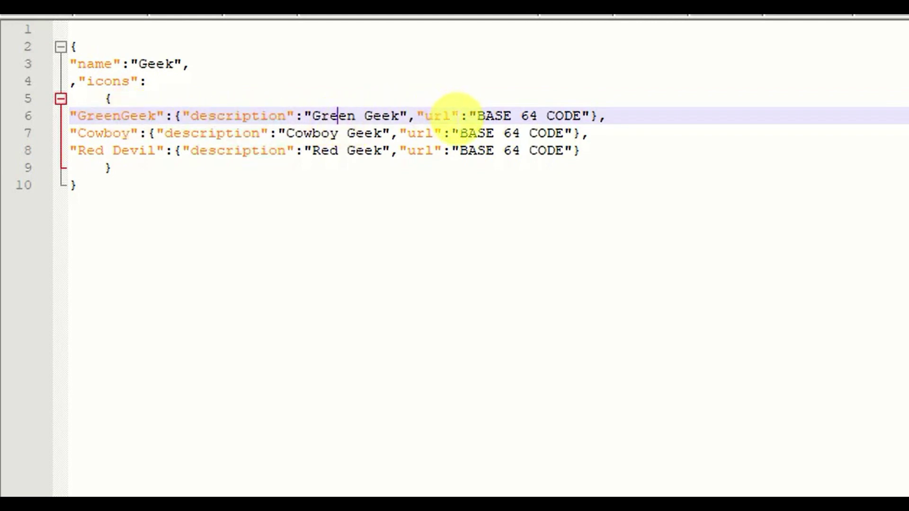
double_click(442, 116)
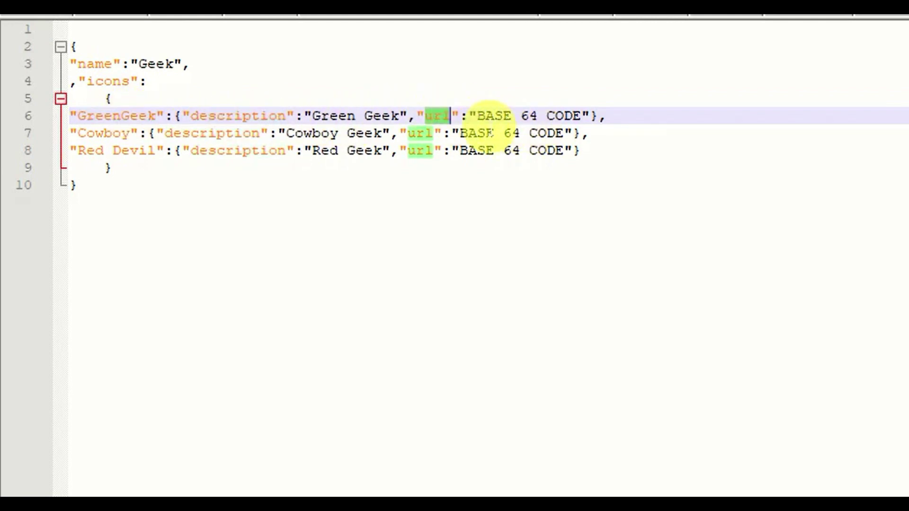
drag(478, 116, 584, 116)
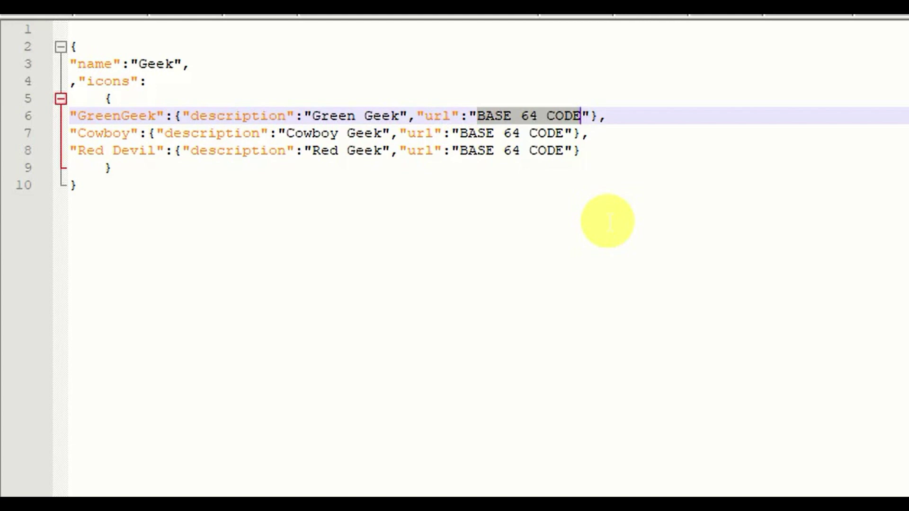
Mark the whole JSON theme structure, then point out the url key again
click(298, 160)
click(116, 192)
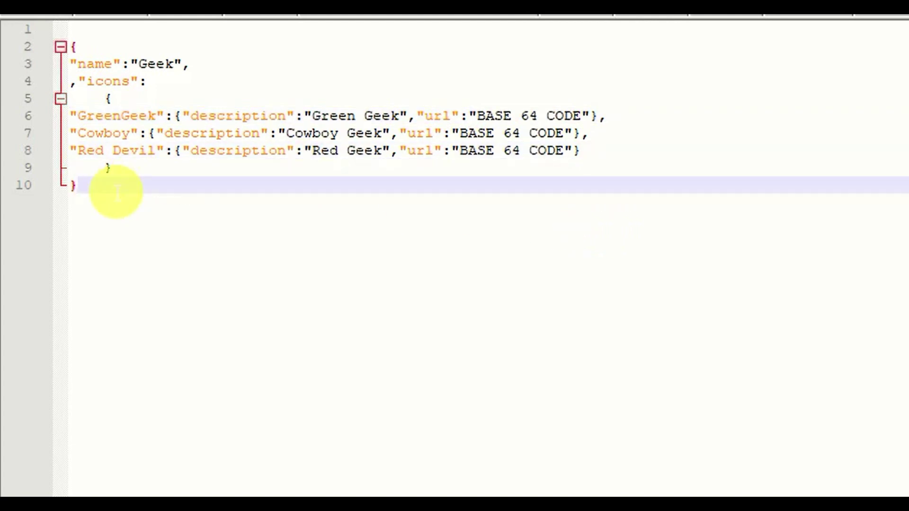
drag(69, 46, 96, 196)
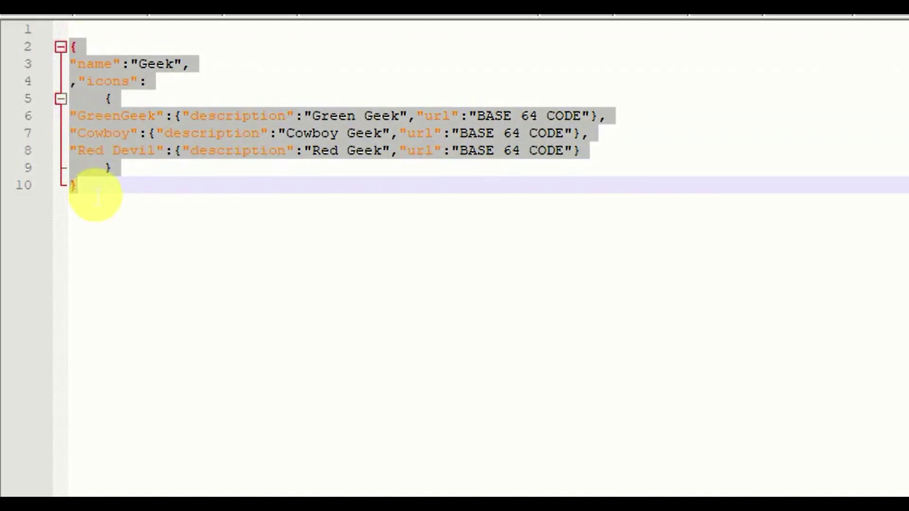
click(97, 197)
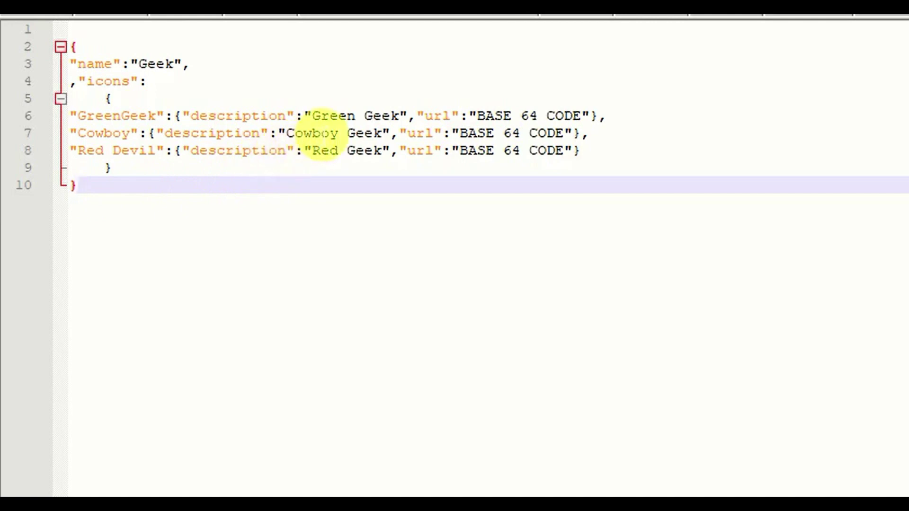
double_click(445, 116)
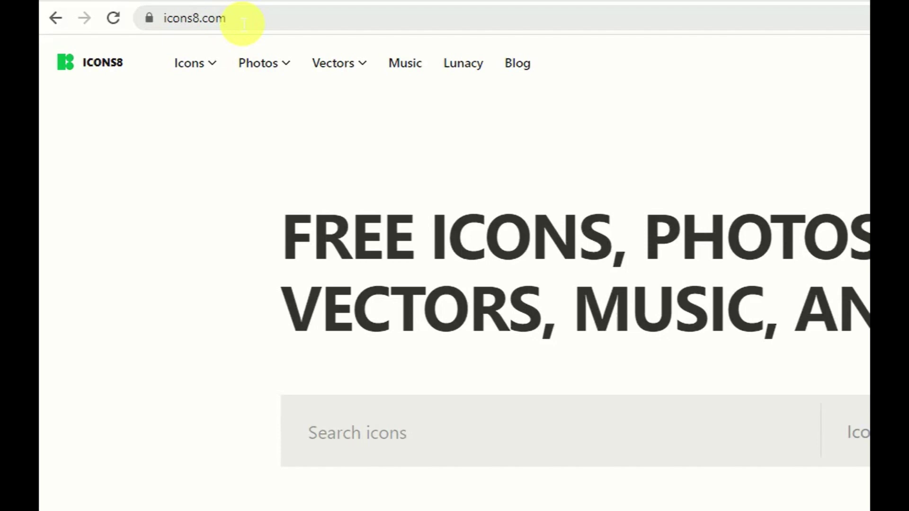
Switch to the base64-image.de converter tab
key(ctrl+Tab)
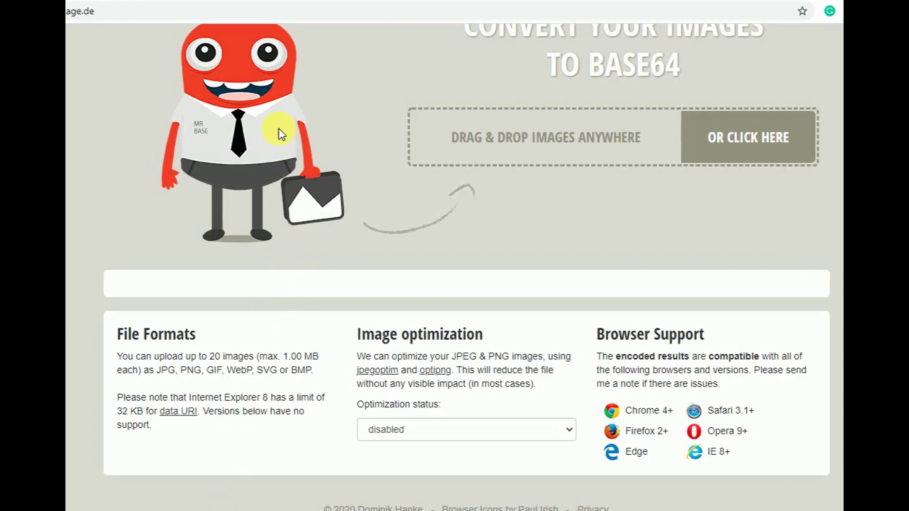
Upload icons8-monster-face-48.png, then the mongrol and cowboy-hat-face icons together for Base64 encoding
click(705, 137)
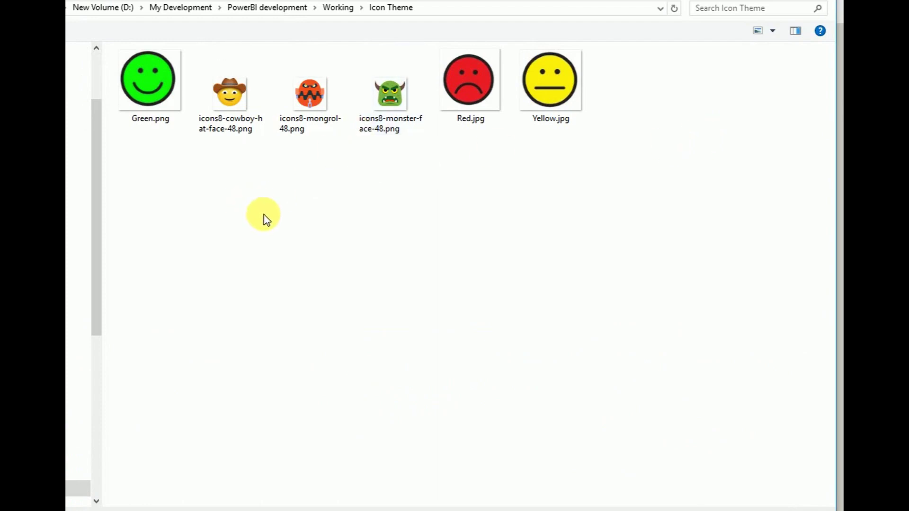
double_click(376, 101)
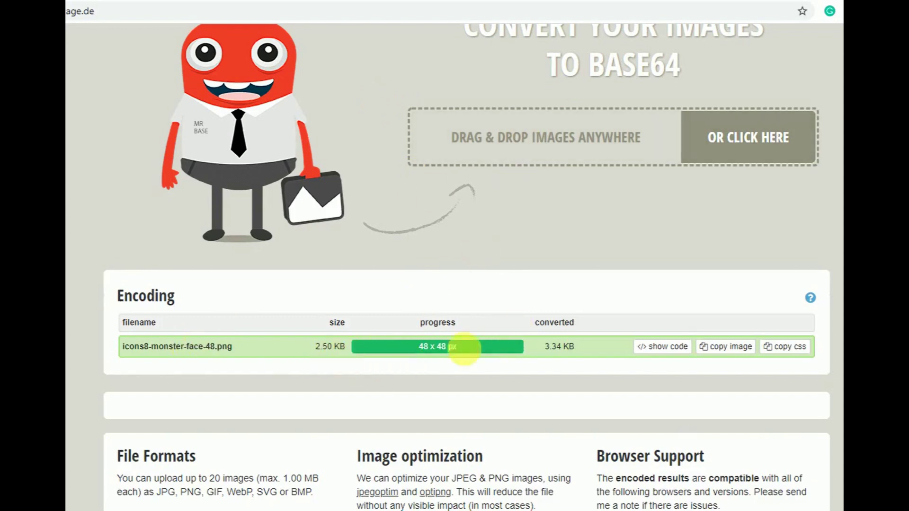
click(738, 155)
click(315, 121)
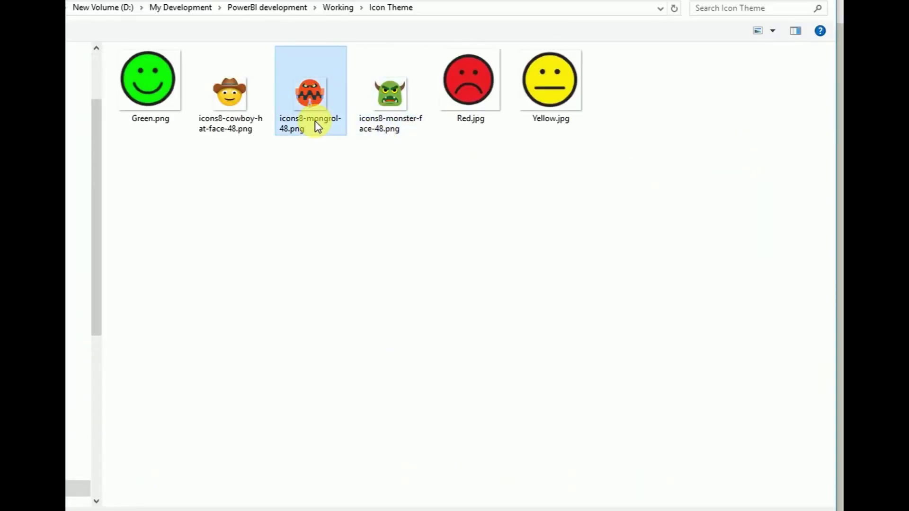
ctrl+click(250, 123)
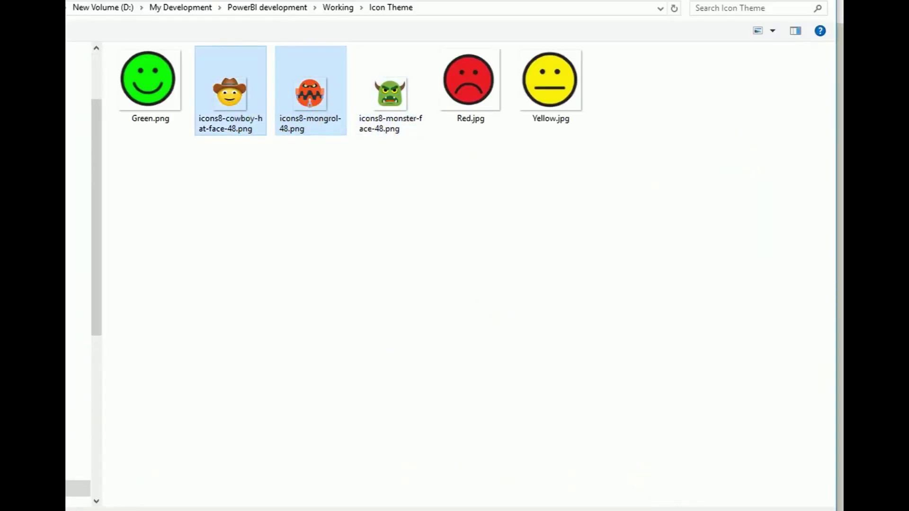
click(658, 509)
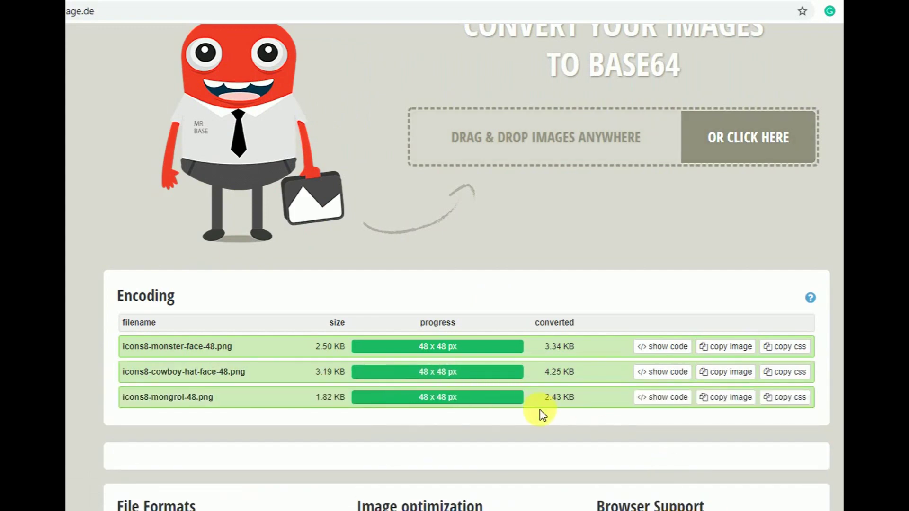
Show the monster-face icon's code and copy its full img data string
click(662, 348)
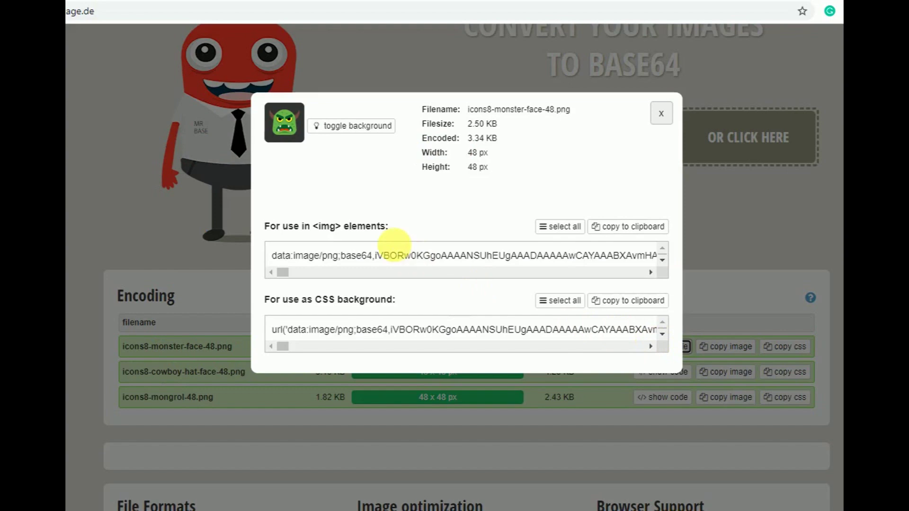
click(305, 265)
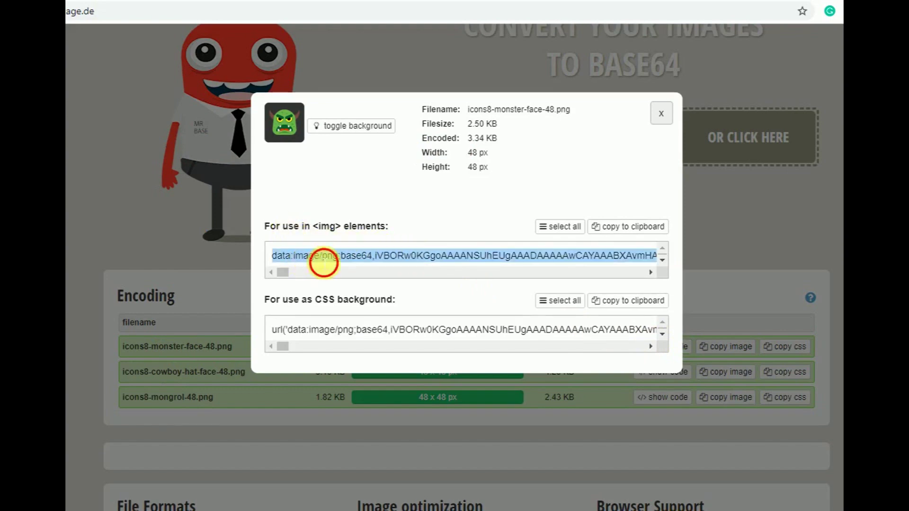
click(324, 264)
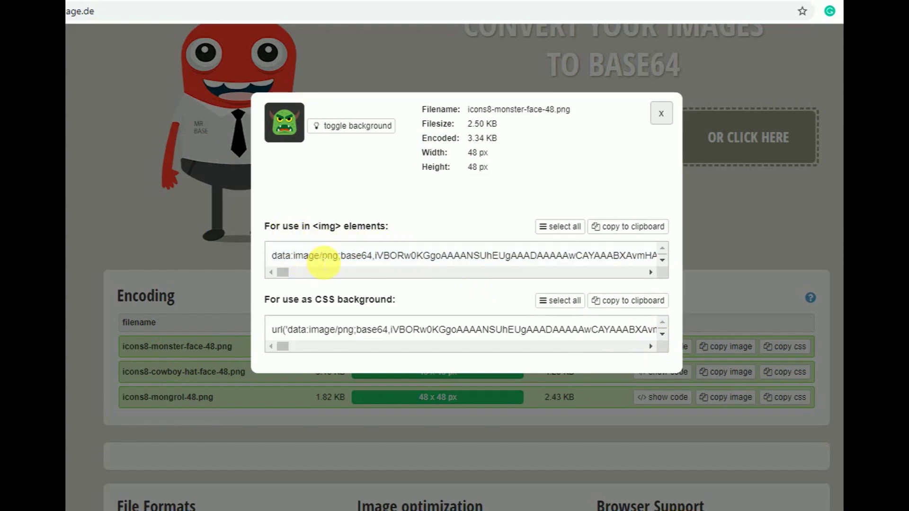
click(577, 232)
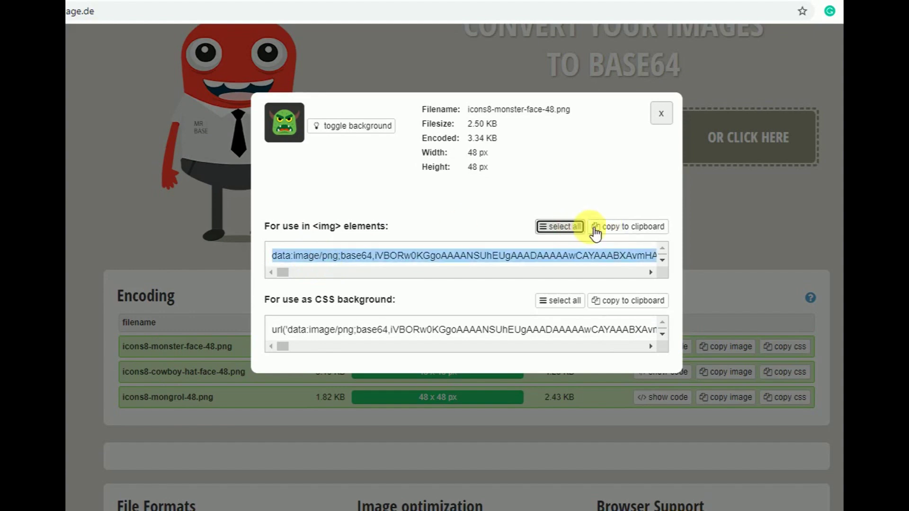
click(632, 232)
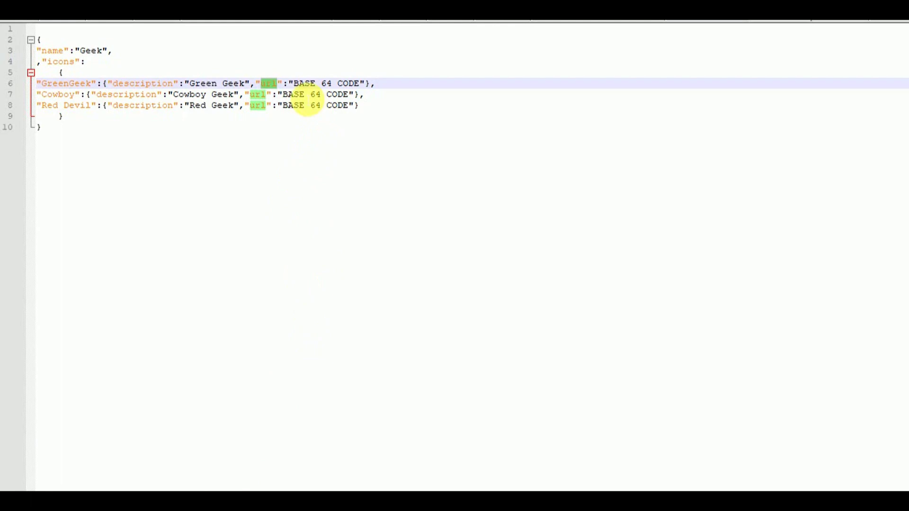
Paste the monster-face data URI over GreenGeek's BASE 64 CODE placeholder
click(302, 83)
key(shift+Right)
key(shift+Right)
key(shift+Right)
key(shift+Right)
key(shift+Right)
key(shift+Right)
key(shift+Right)
key(shift+Right)
key(shift+Right)
key(shift+Right)
key(shift+Right)
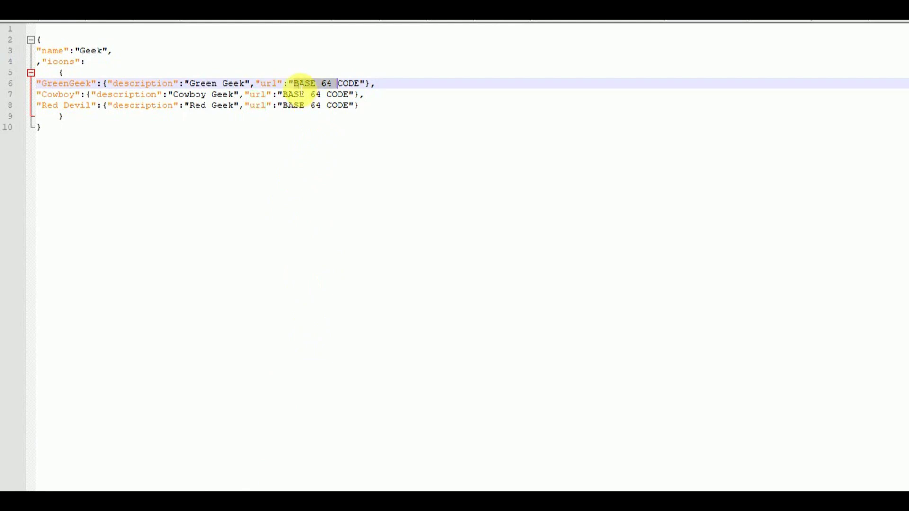
key(ctrl+v)
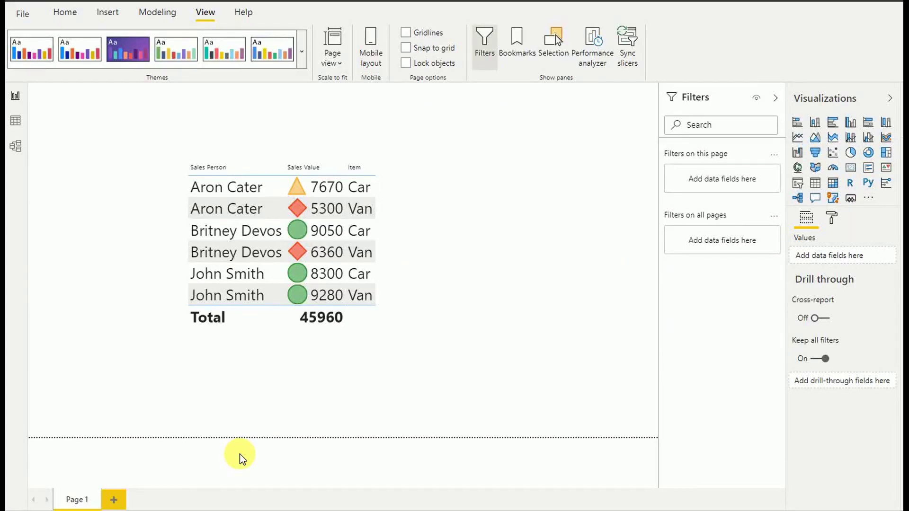
Browse for themes and open Geek.json, which fails with a theme-import error
click(301, 52)
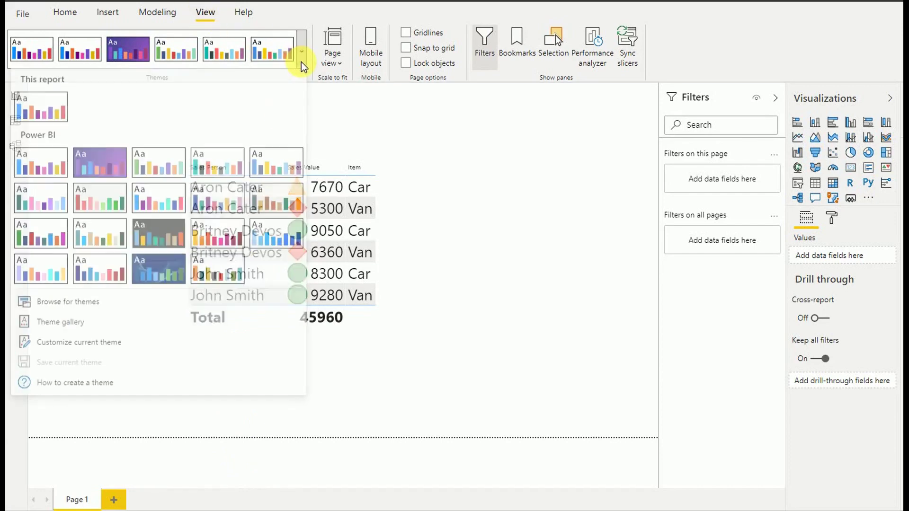
click(101, 306)
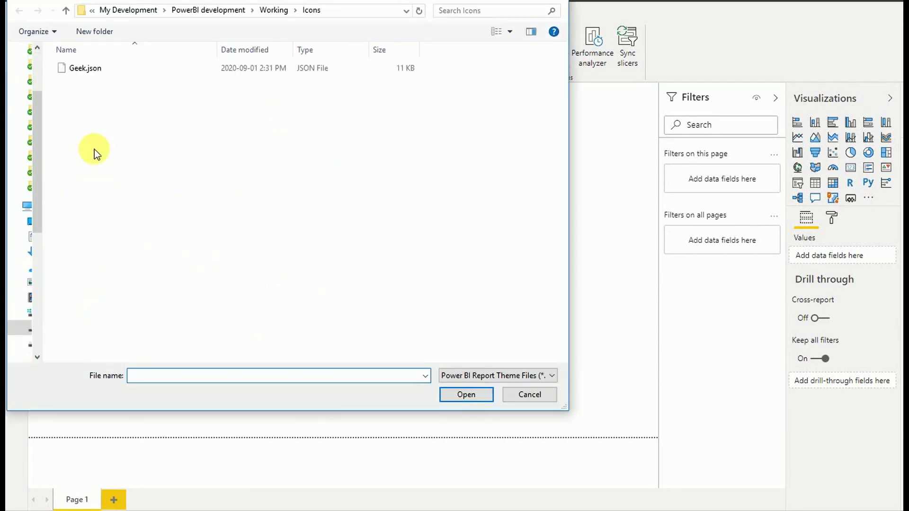
click(91, 73)
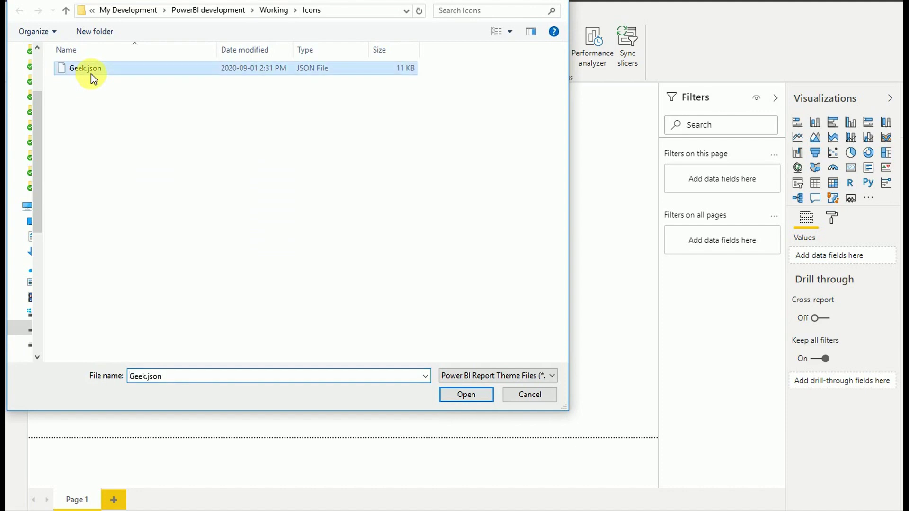
click(466, 395)
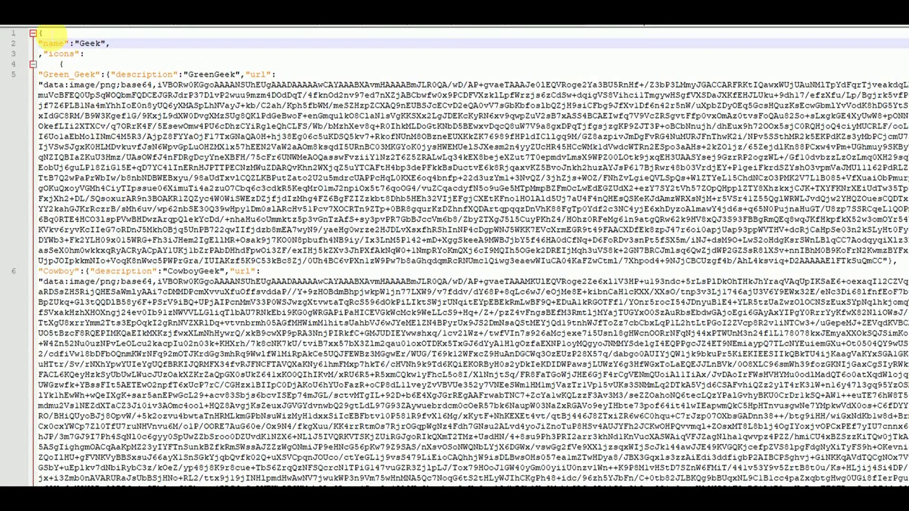
Inspect the JSON's opening lines and delete the leading comma before "icons" on line 3
click(52, 34)
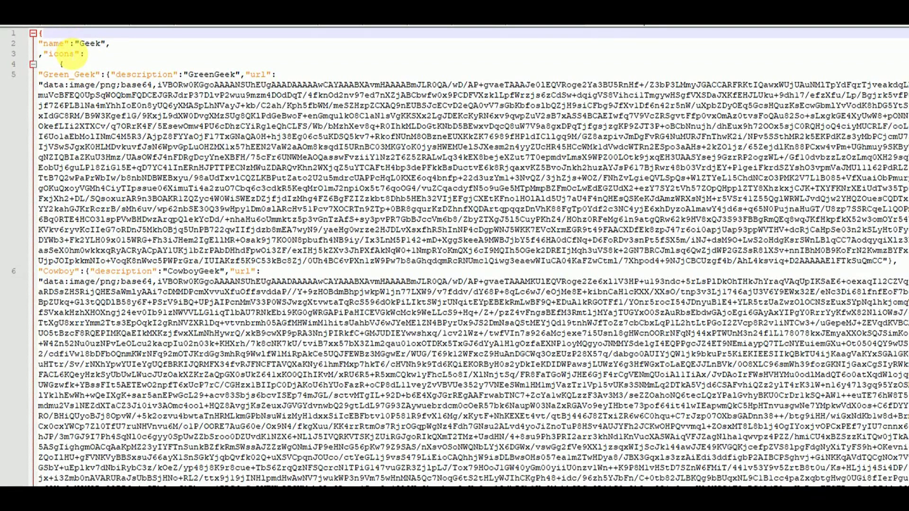
click(66, 54)
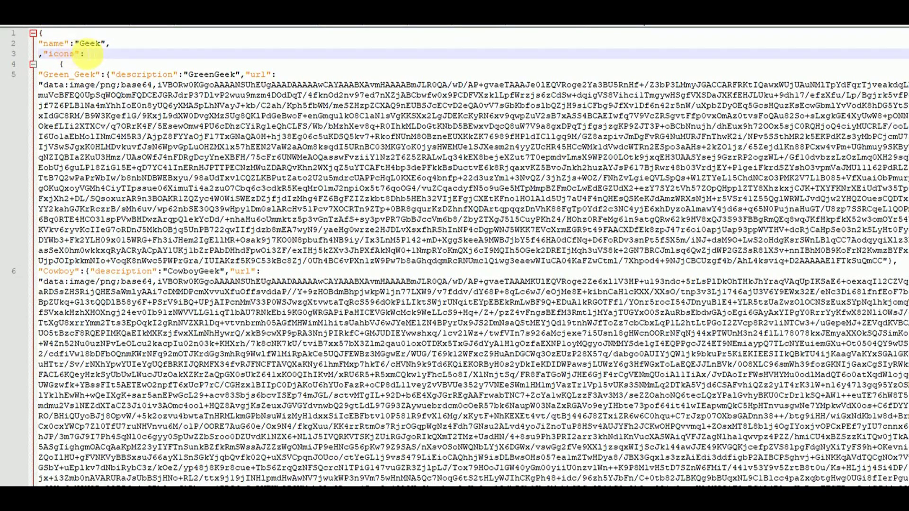
click(117, 46)
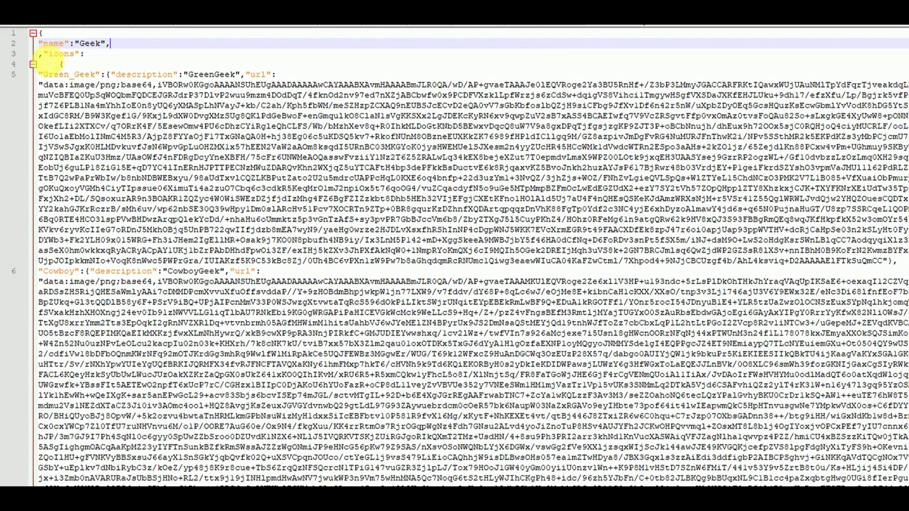
click(52, 56)
key(Delete)
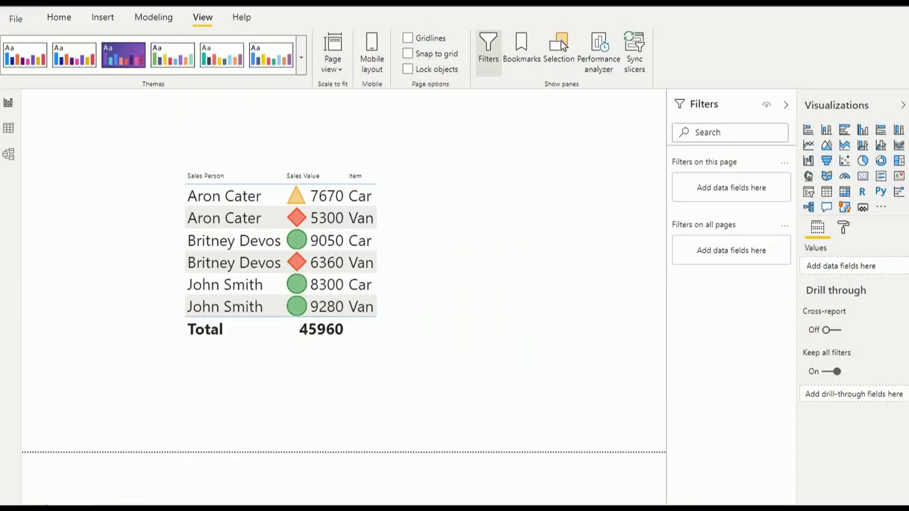
Import the corrected Geek.json via Browse for themes in the Themes gallery
click(302, 69)
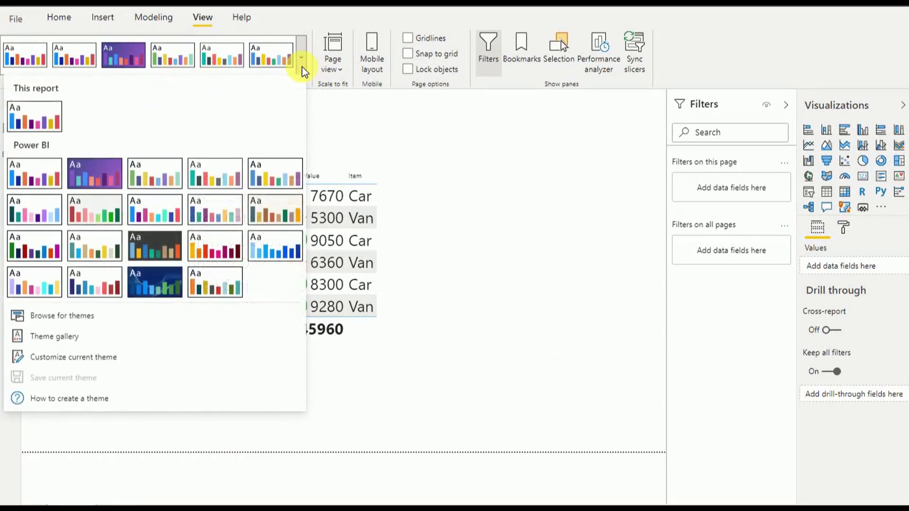
click(90, 317)
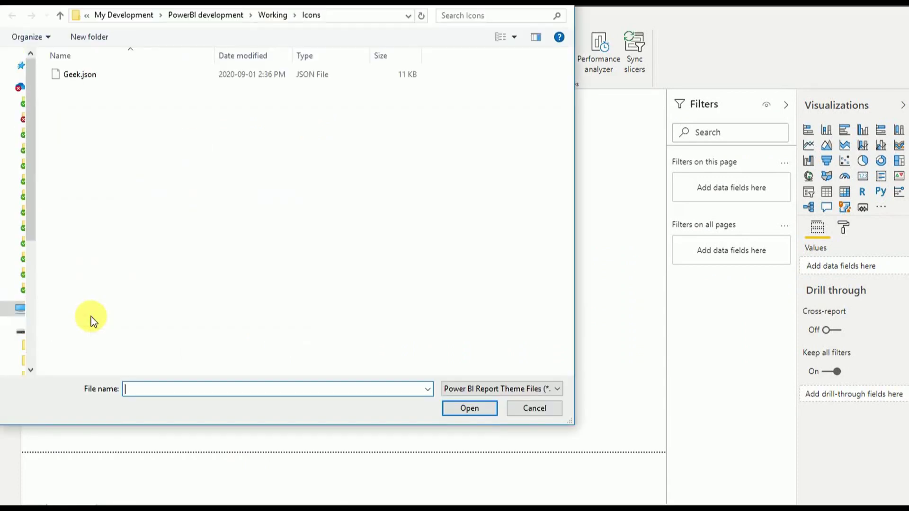
double_click(80, 74)
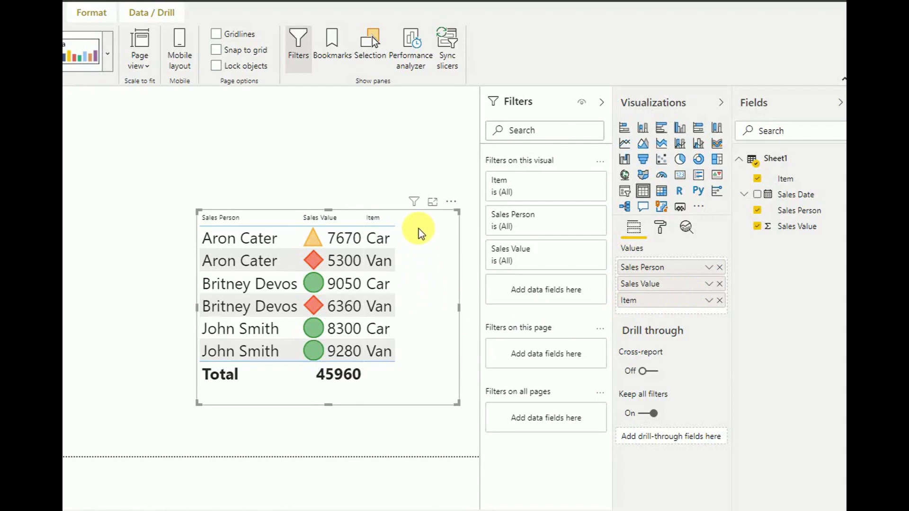
Open the Icons conditional formatting rules for the Sales Value field
click(710, 285)
mouse_move(646, 96)
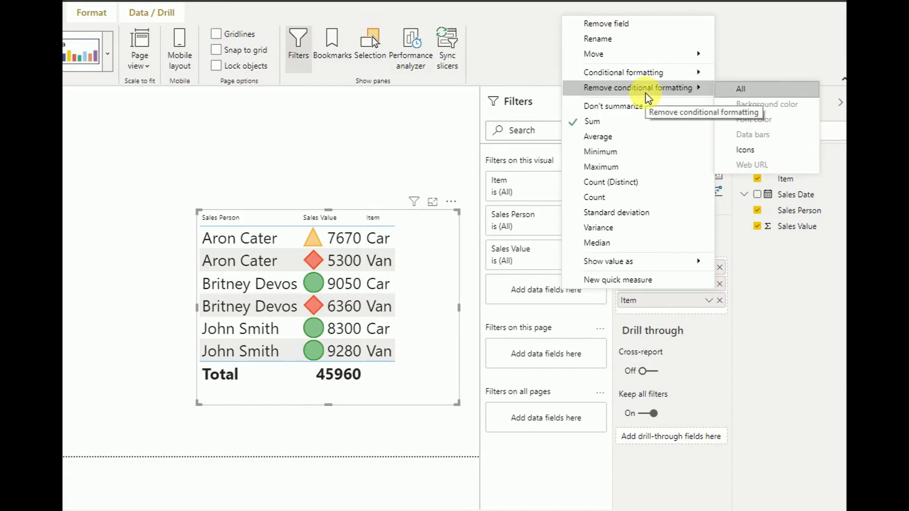
mouse_move(690, 74)
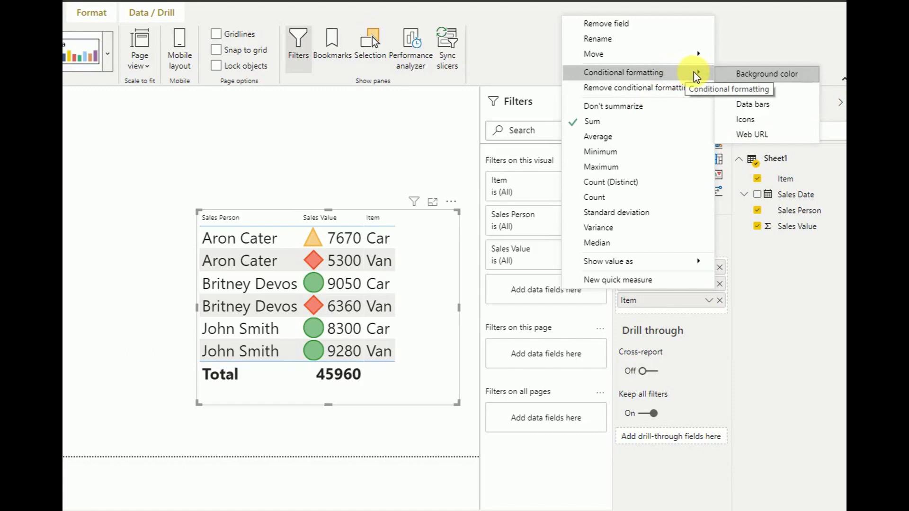
click(760, 119)
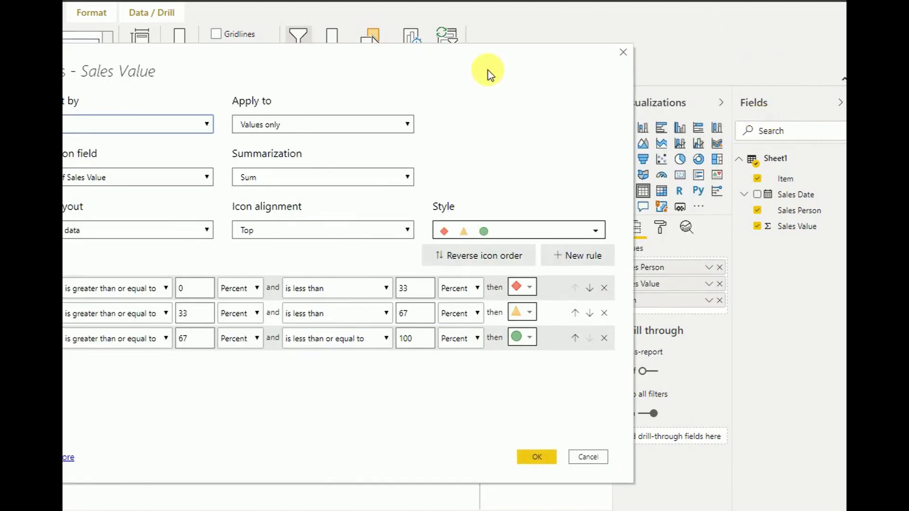
drag(473, 51, 567, 37)
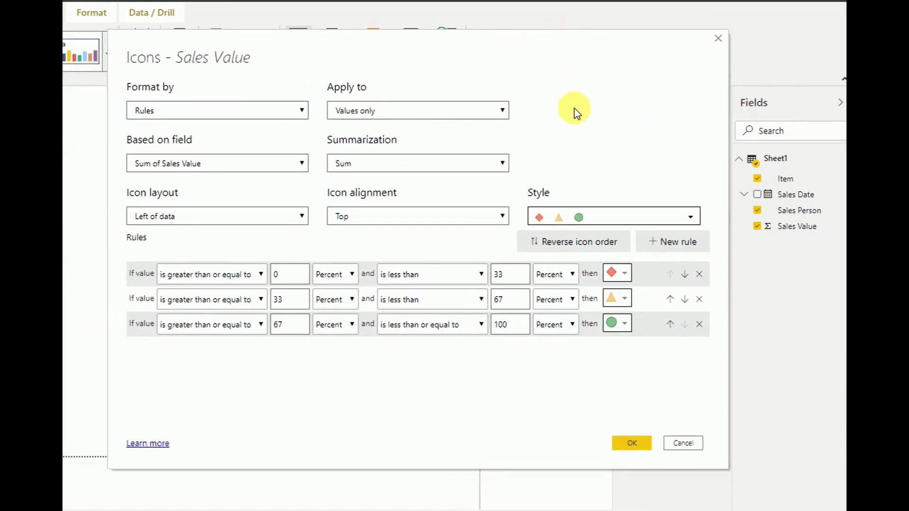
Assign the red face, cowboy face and green goblin theme icons to the three rules, then apply
click(626, 275)
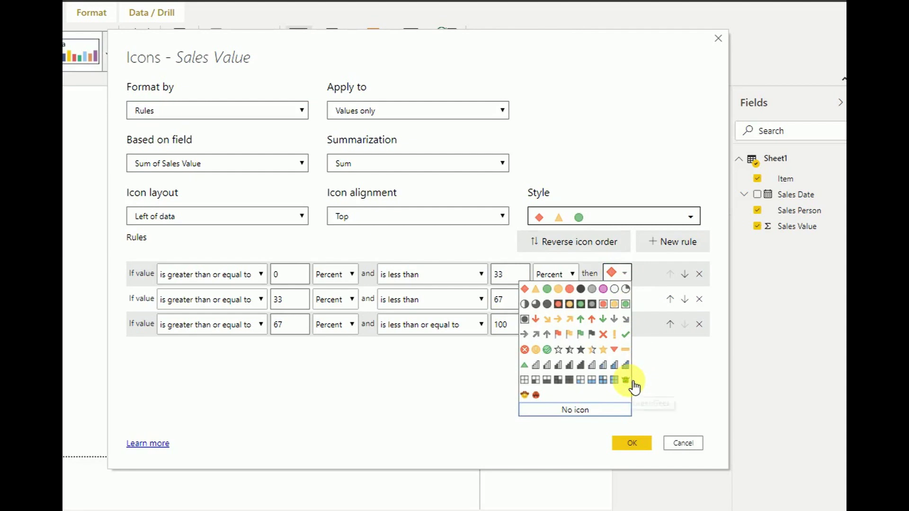
click(536, 396)
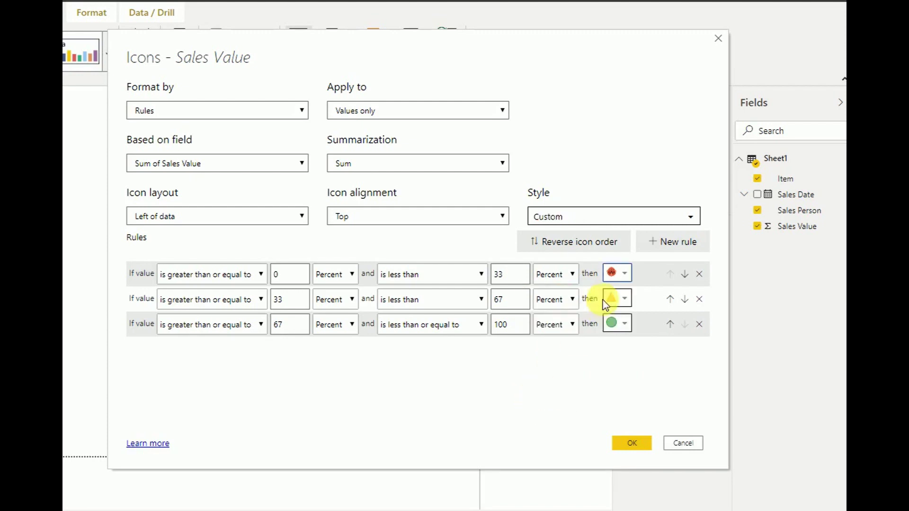
click(632, 303)
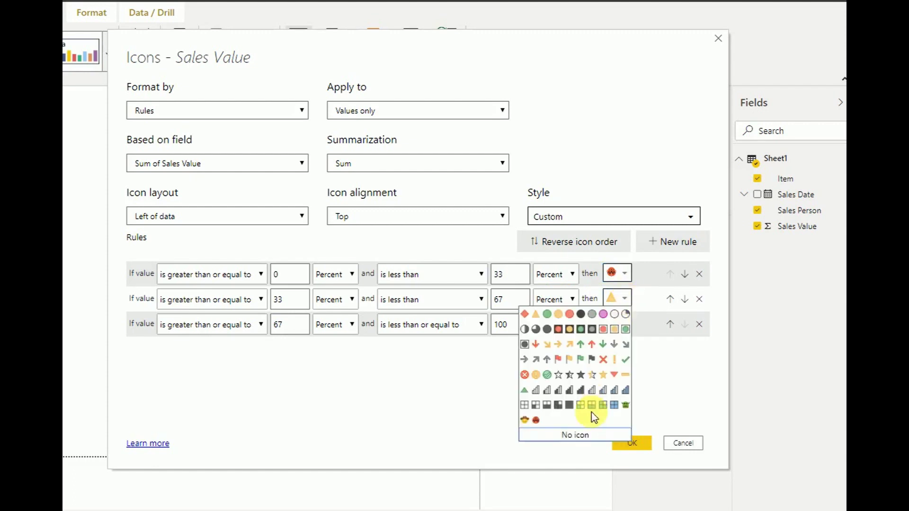
click(526, 421)
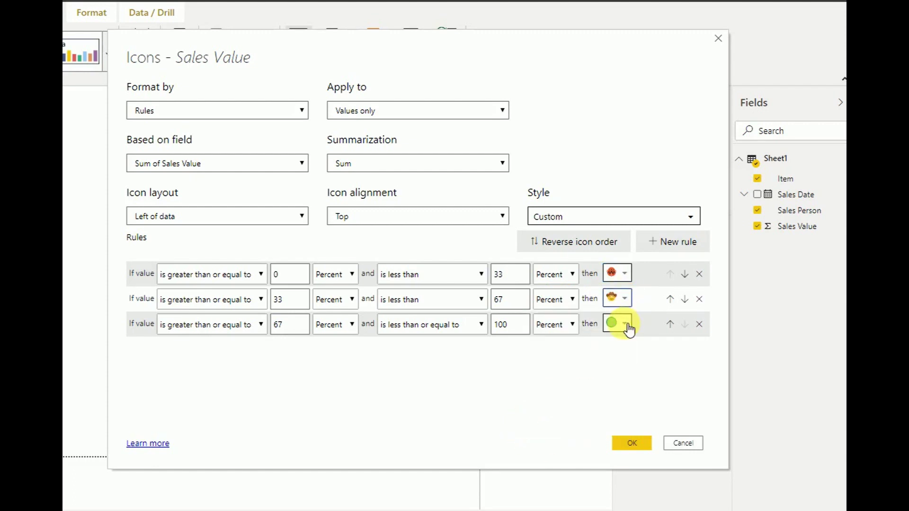
click(624, 325)
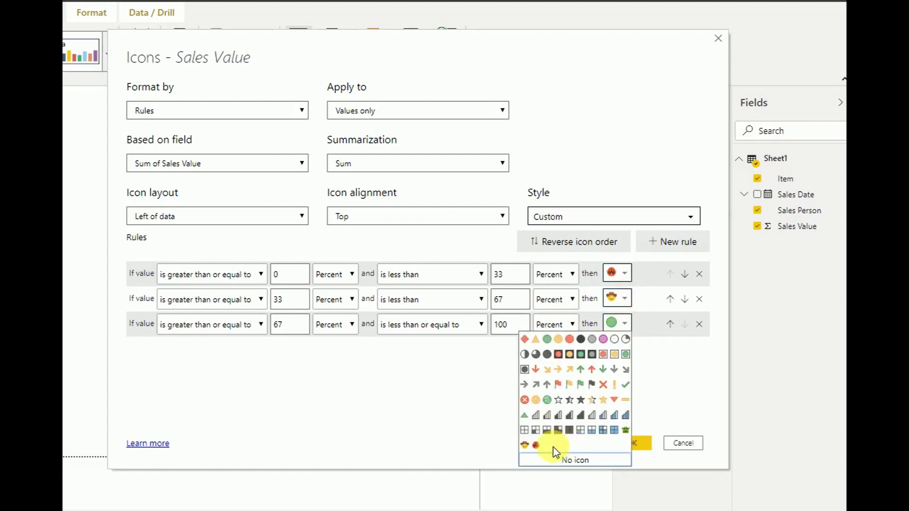
click(626, 430)
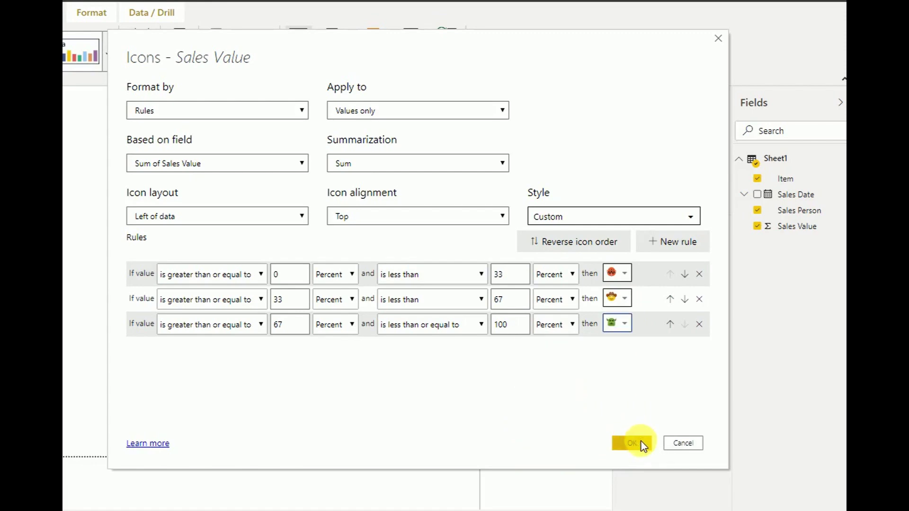
click(641, 442)
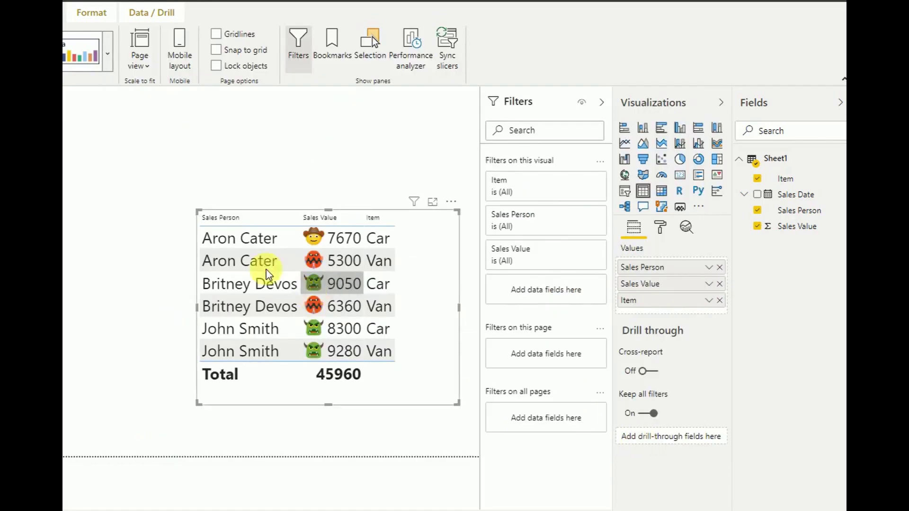
Enlarge the table visual by dragging its top-left corner up and to the left
drag(200, 212, 179, 185)
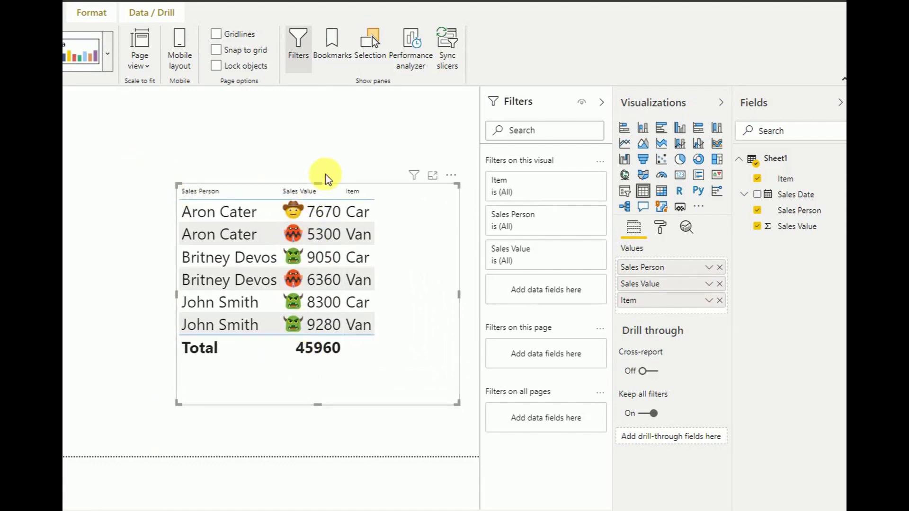